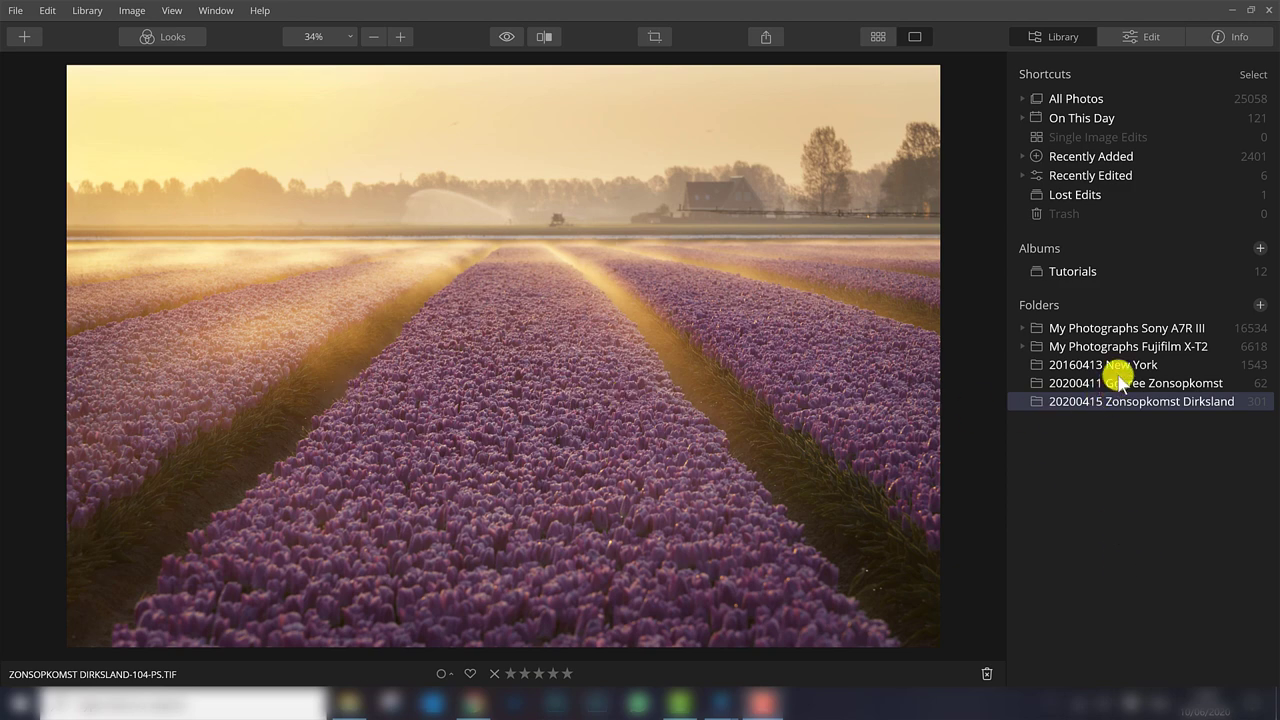
Rate the tulip photo four stars, mark it a favourite, and show the Edit tools.
left_click(552, 673)
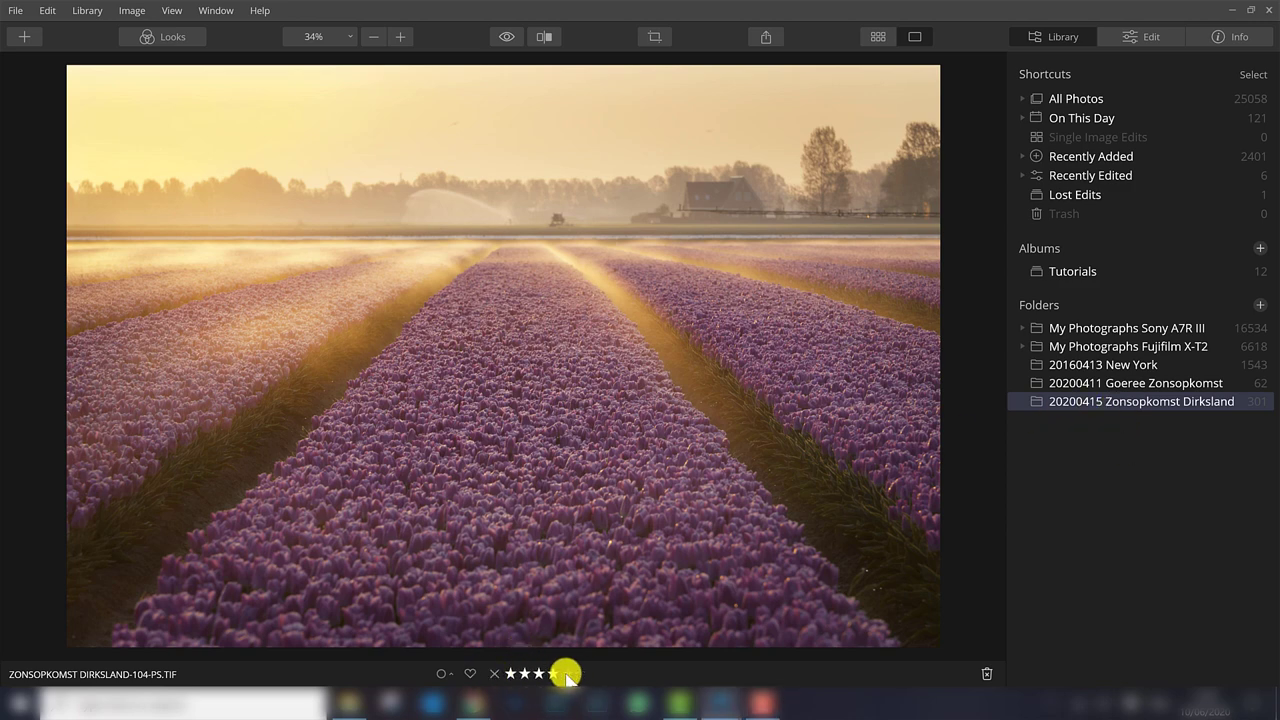
left_click(470, 673)
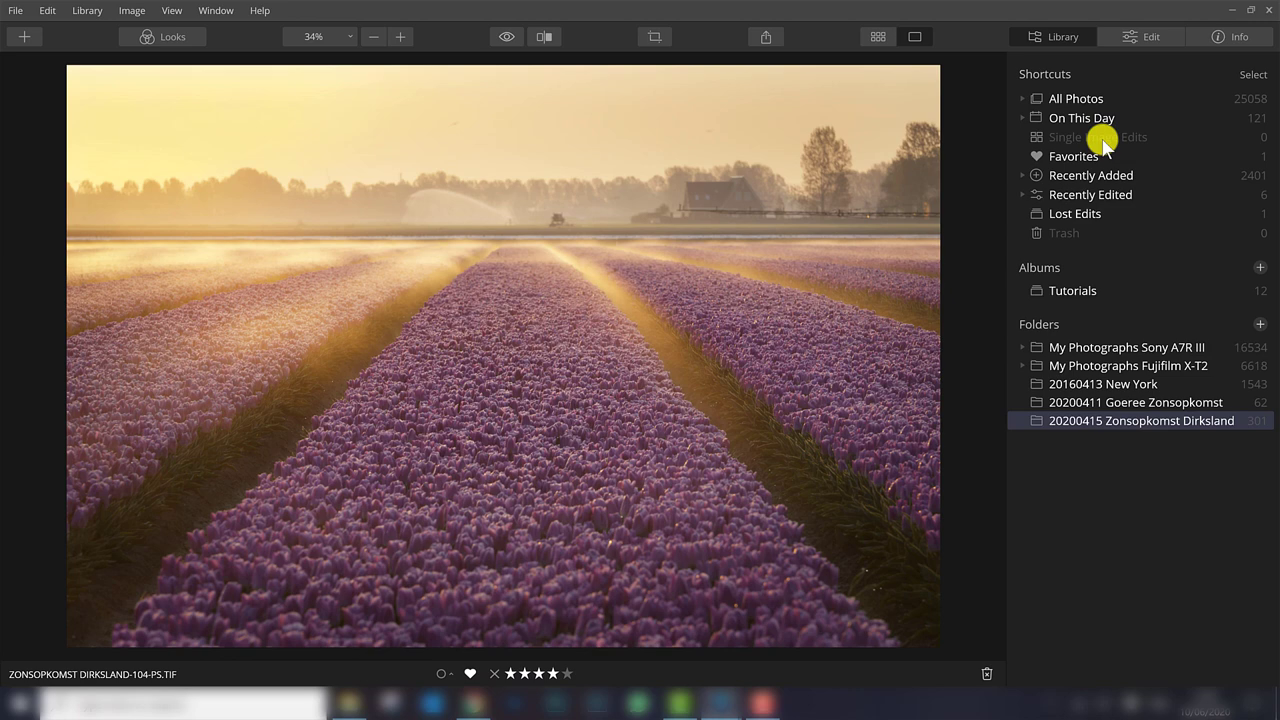
left_click(1138, 44)
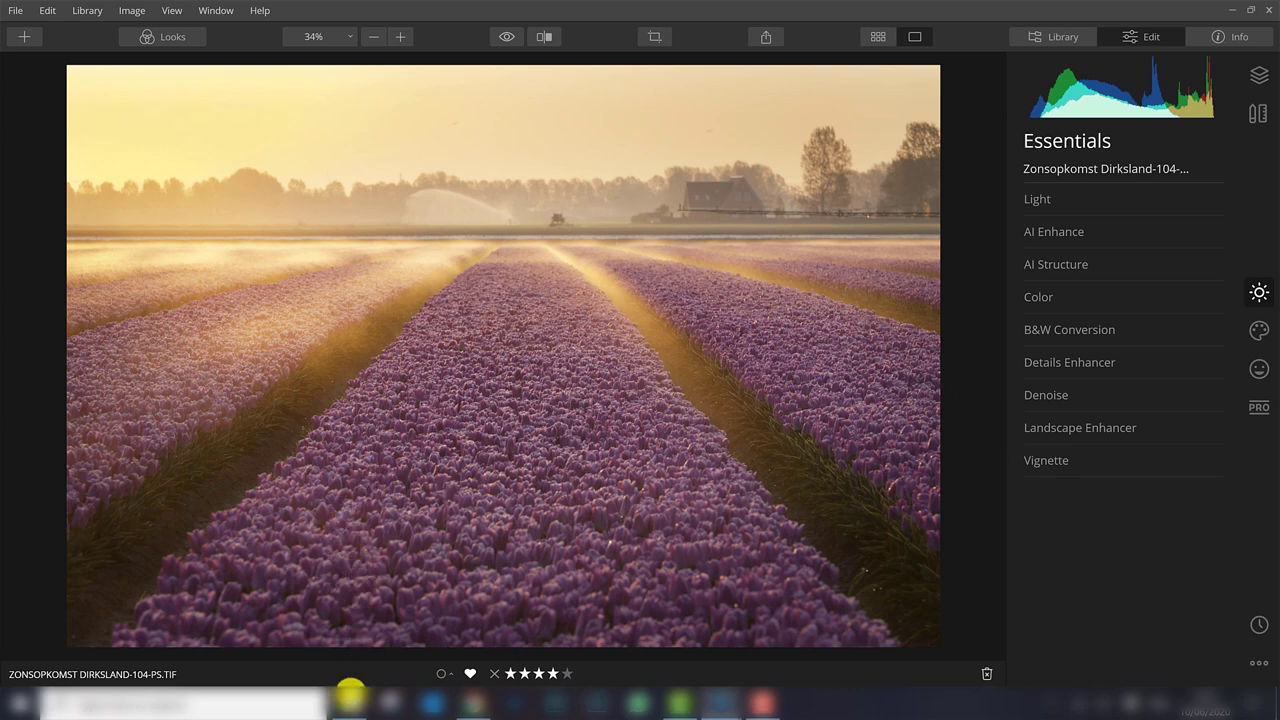
In File Explorer, go into Pictures > Luminar 4 Catalog and select the Luminar 4 Catalog.luminar file.
left_click(349, 703)
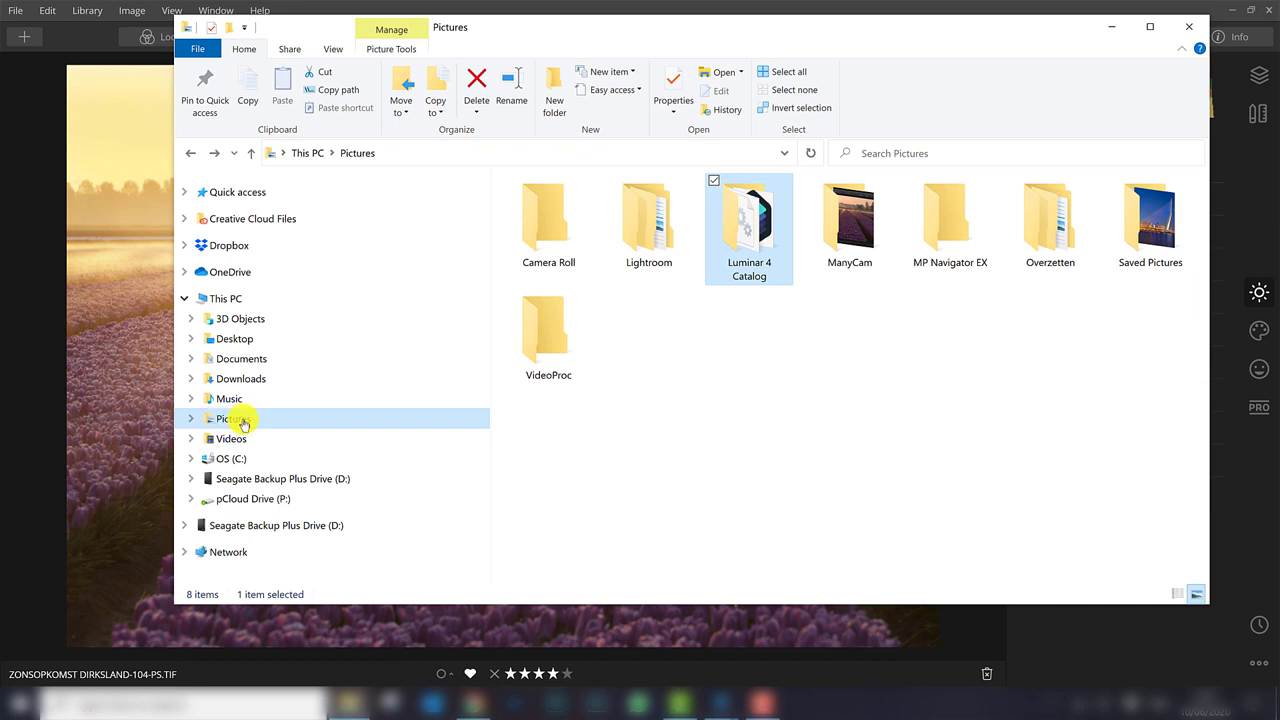
left_click(228, 424)
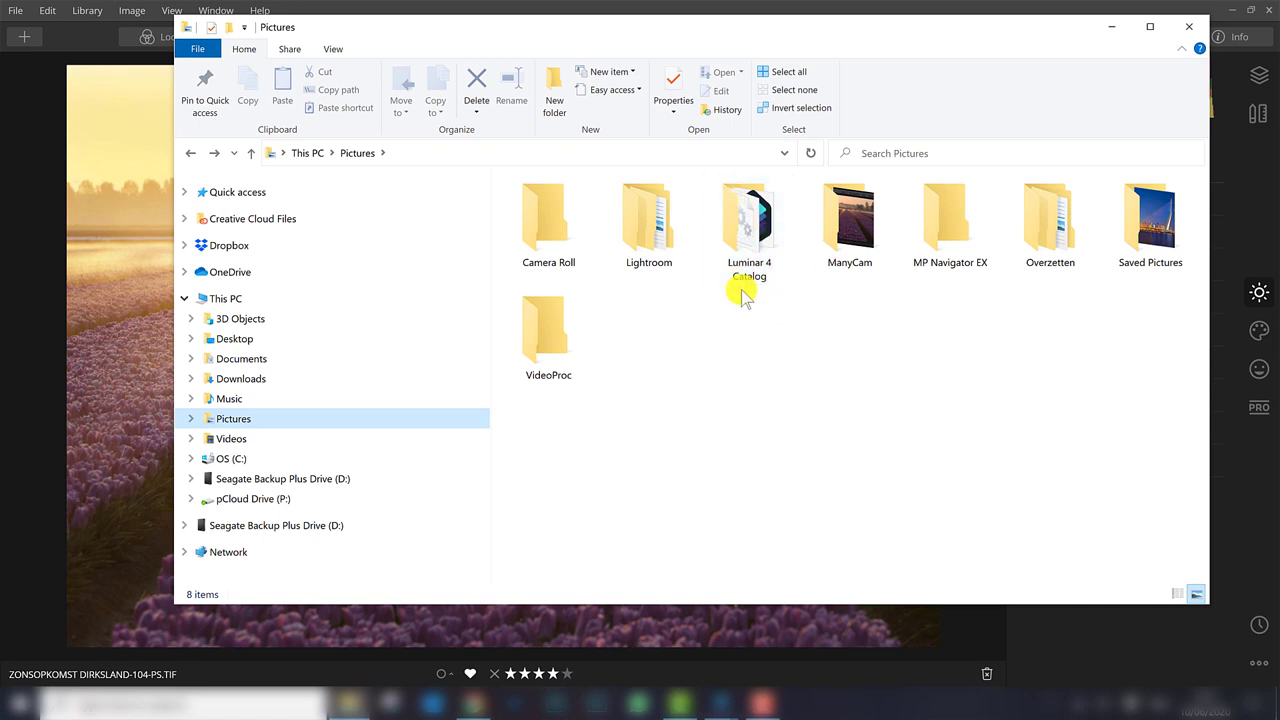
left_click(752, 228)
double_click(752, 228)
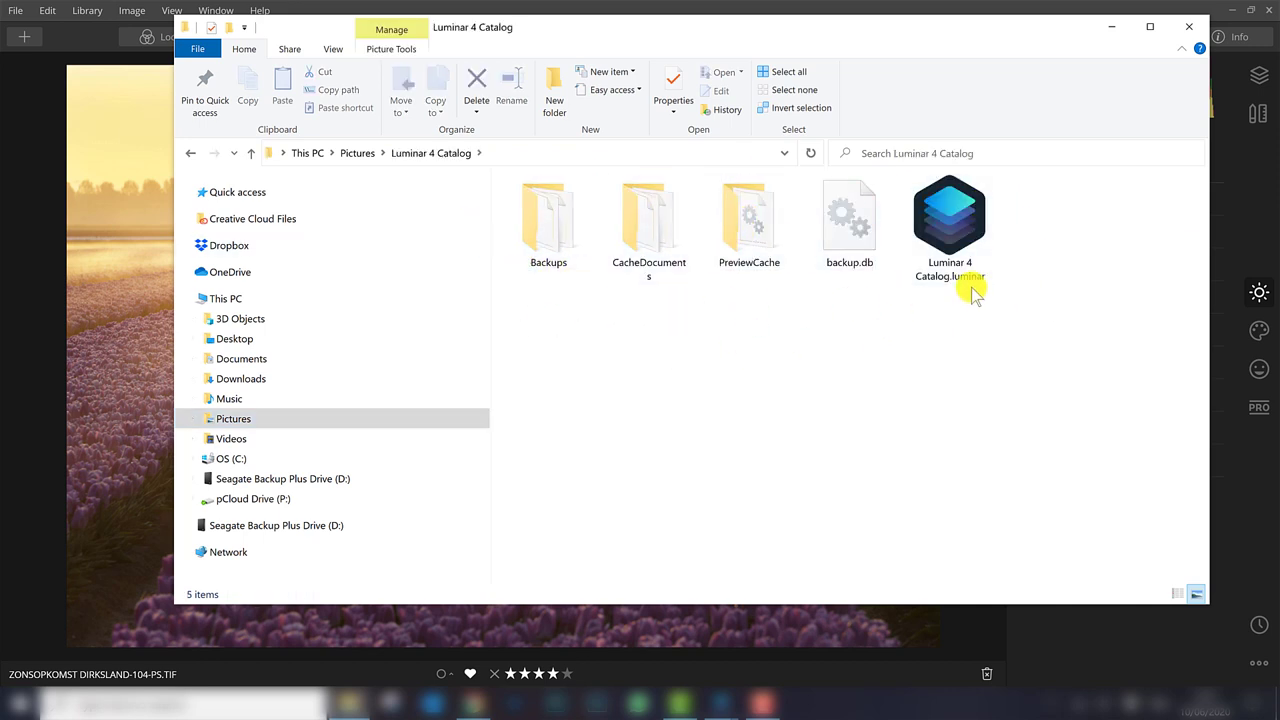
left_click(988, 220)
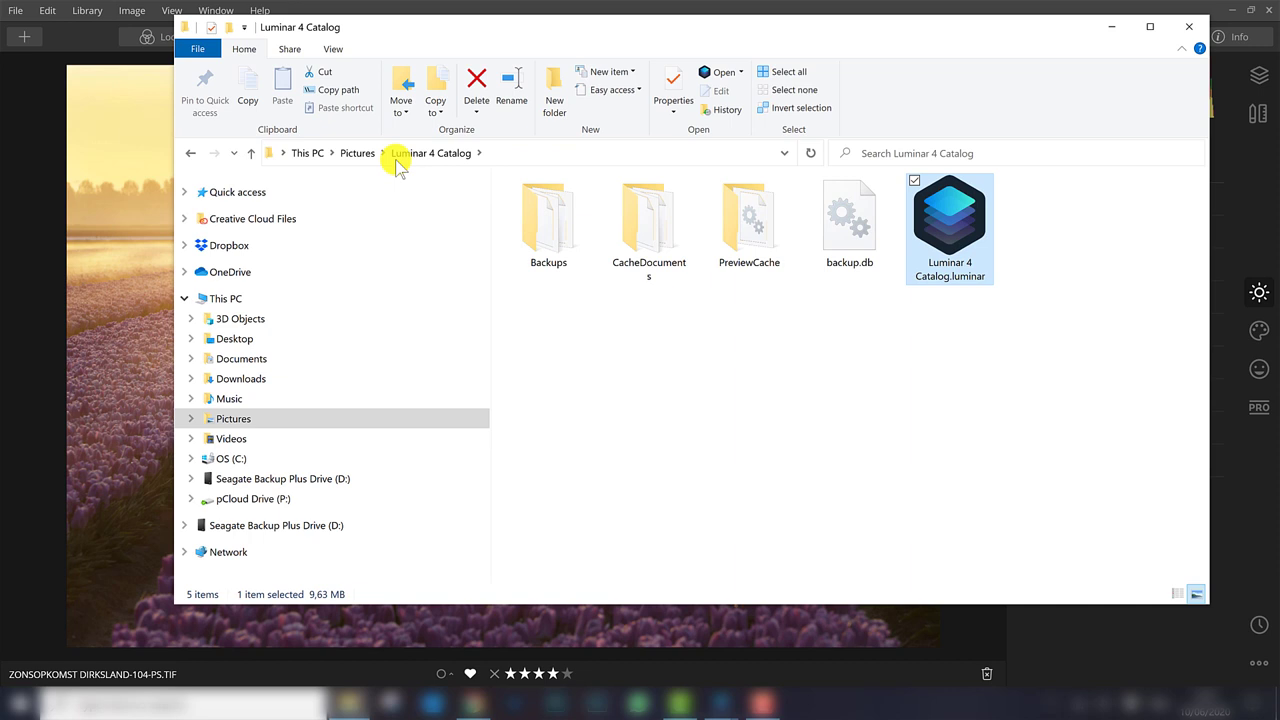
Return to the Pictures folder and select the Luminar 4 Catalog folder.
left_click(357, 153)
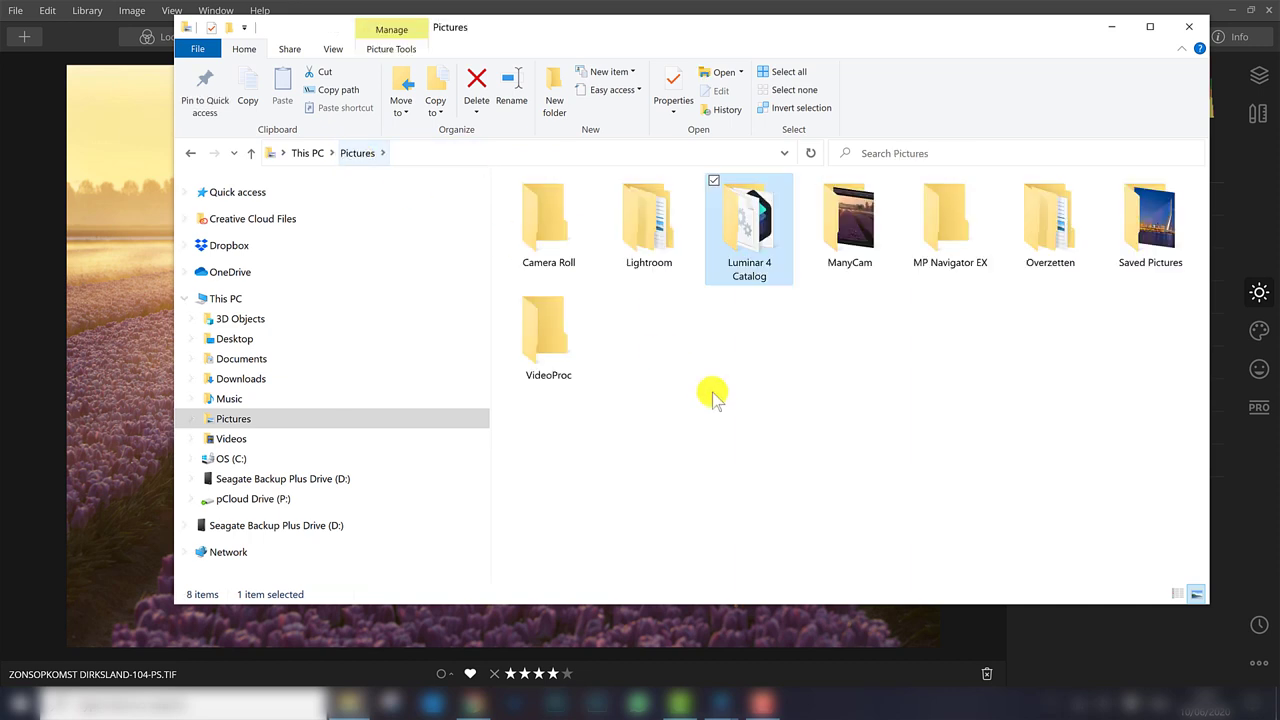
left_click(748, 376)
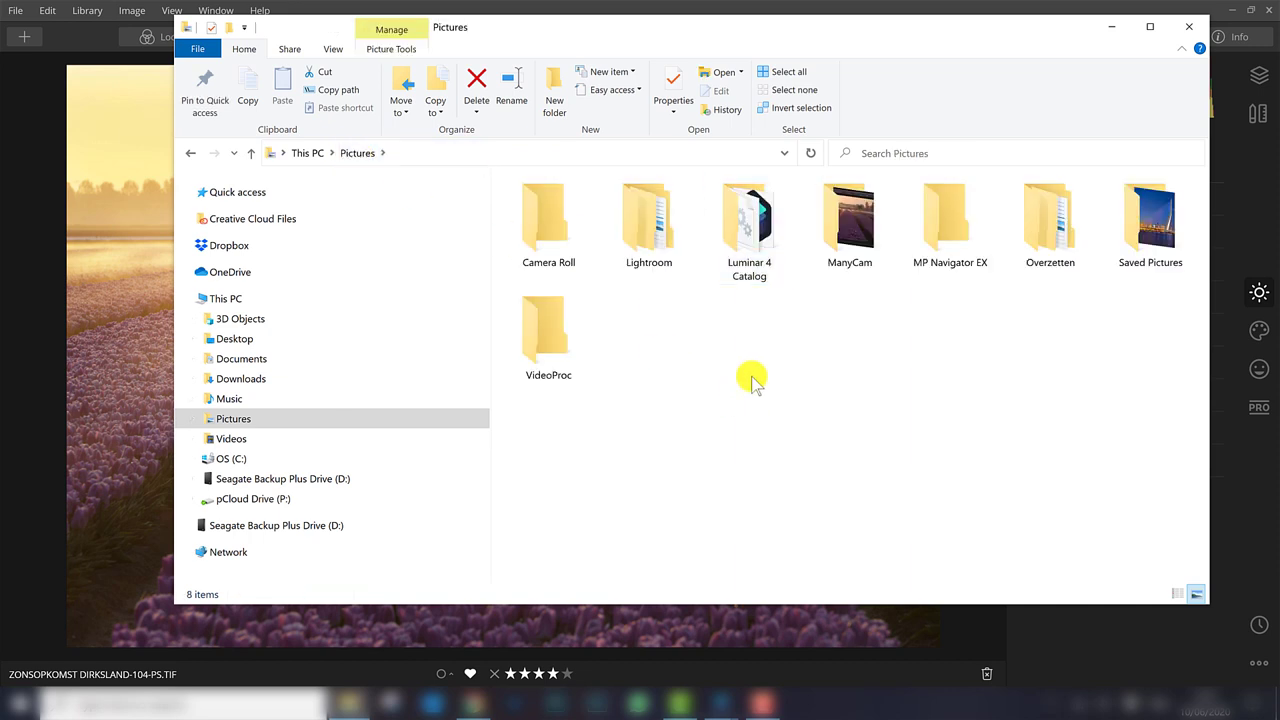
left_click(742, 230)
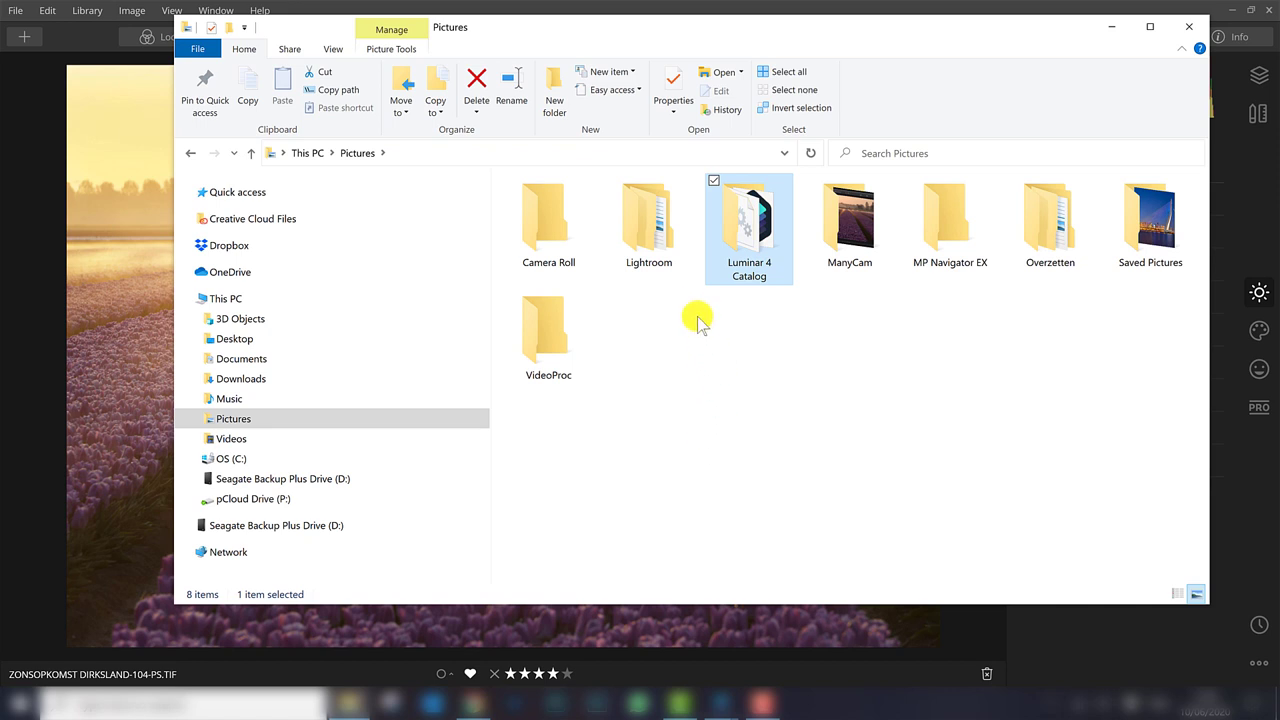
Open the Luminar 4 Catalog folder and select the 9.63 MB Luminar 4 Catalog.luminar file.
double_click(750, 215)
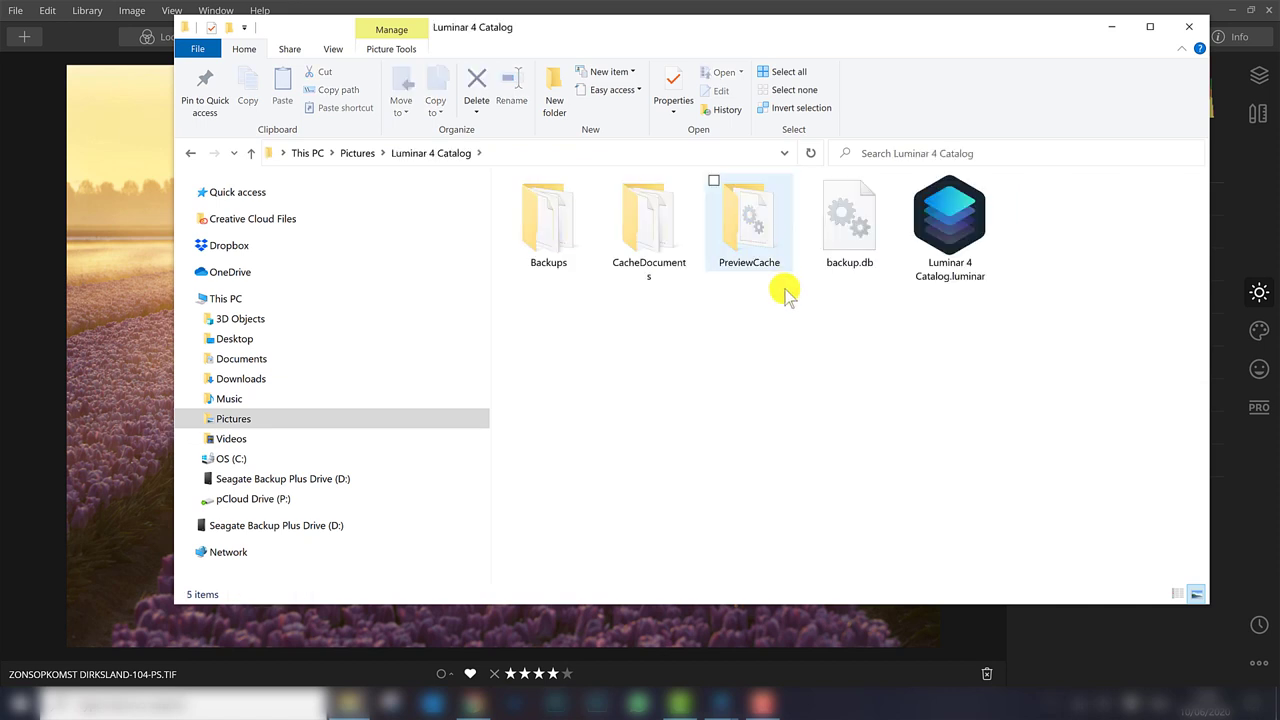
left_click(966, 222)
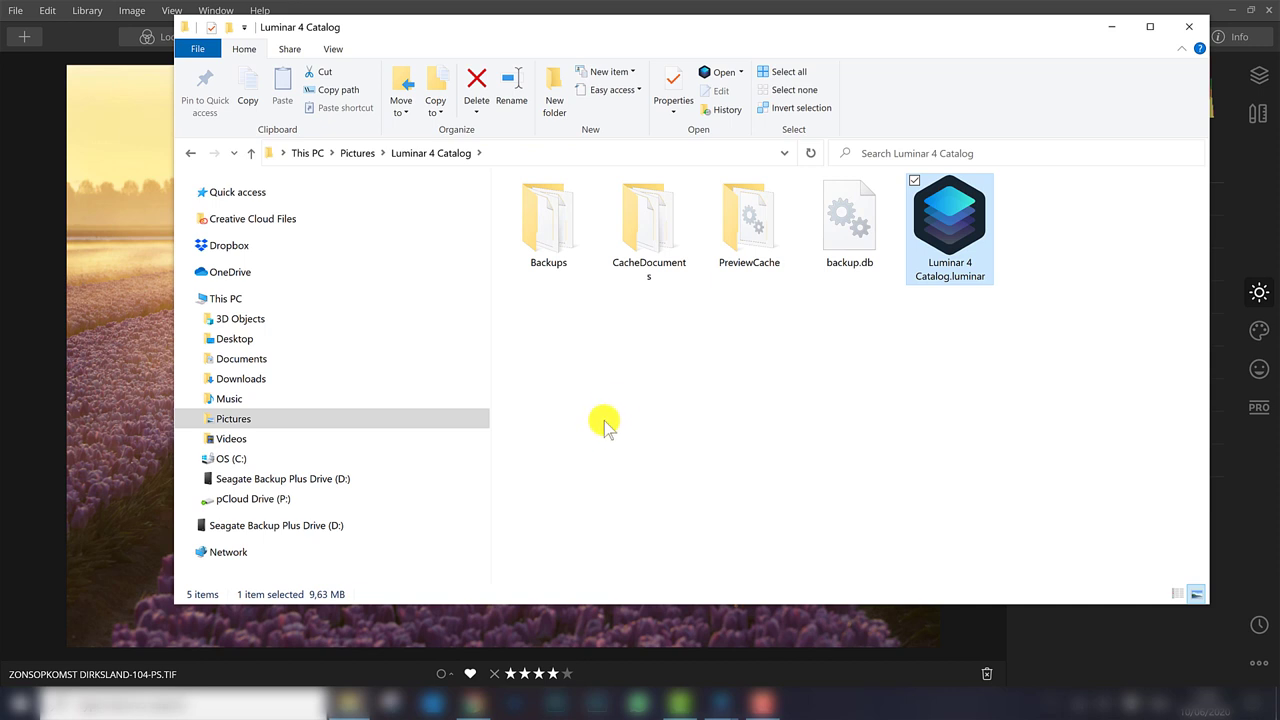
In the browser, go to the Skylum account's My software page via the My Account menu.
left_click(475, 703)
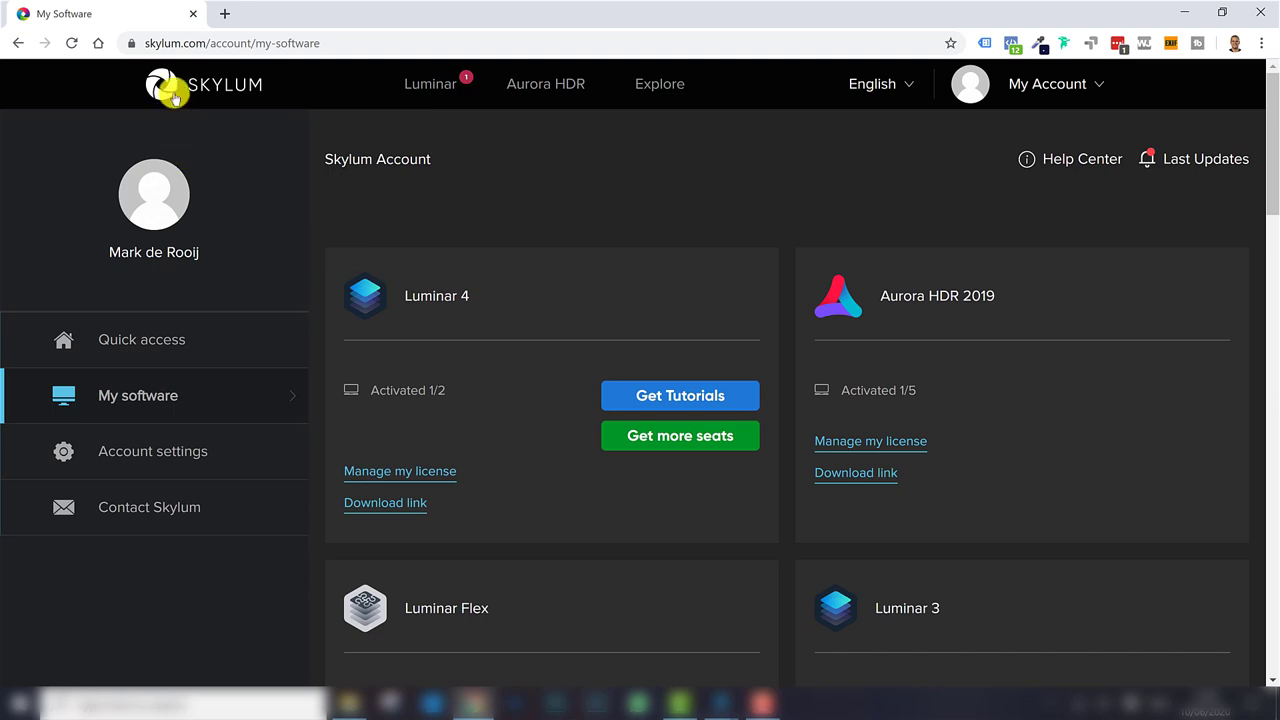
left_click(1035, 90)
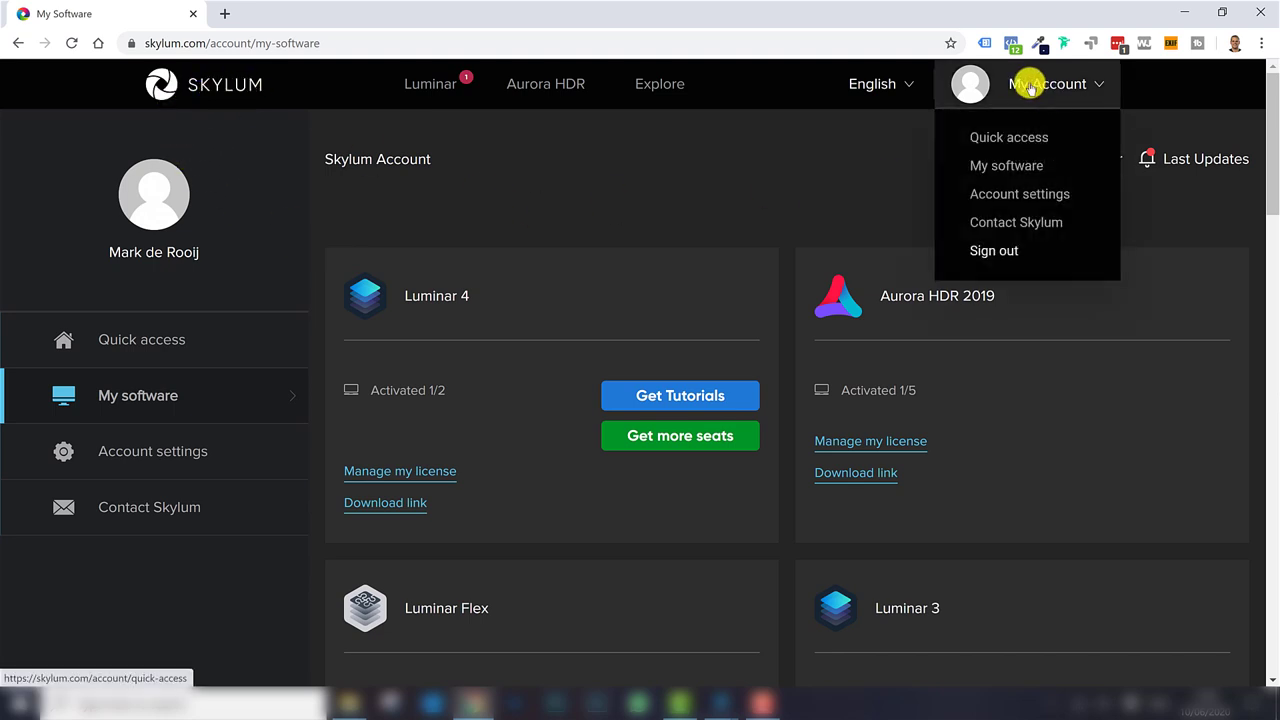
left_click(988, 168)
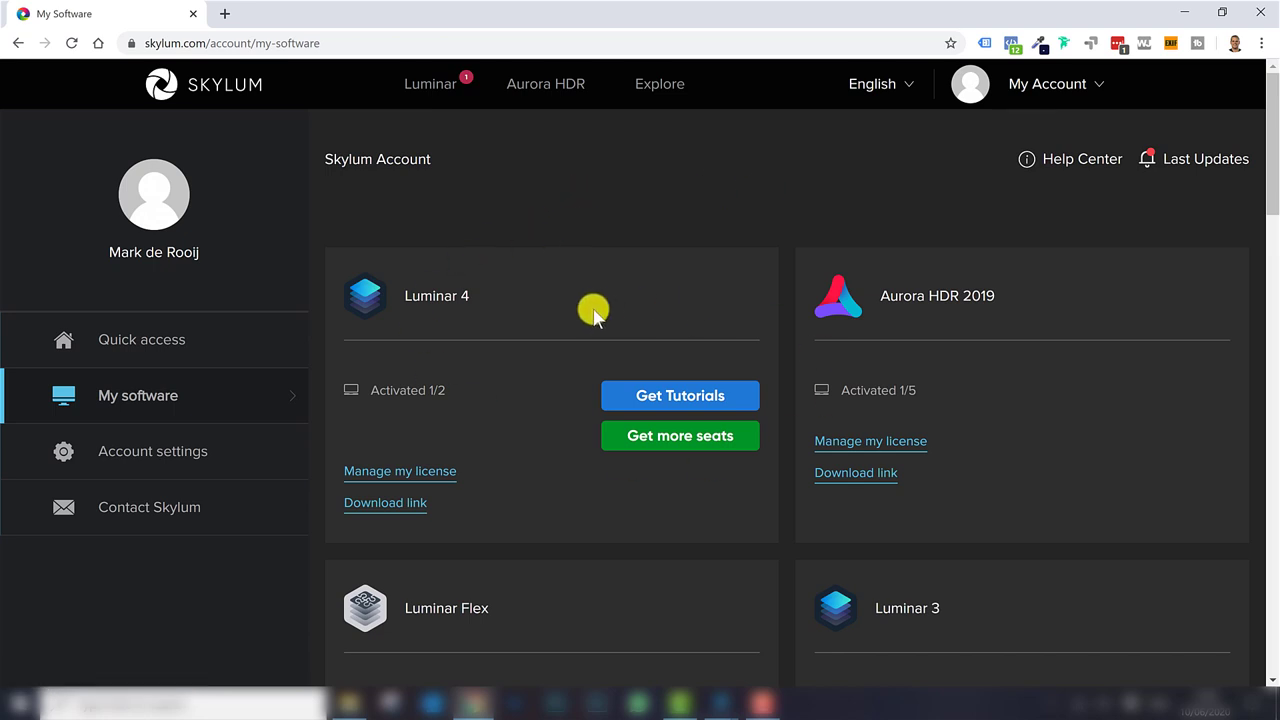